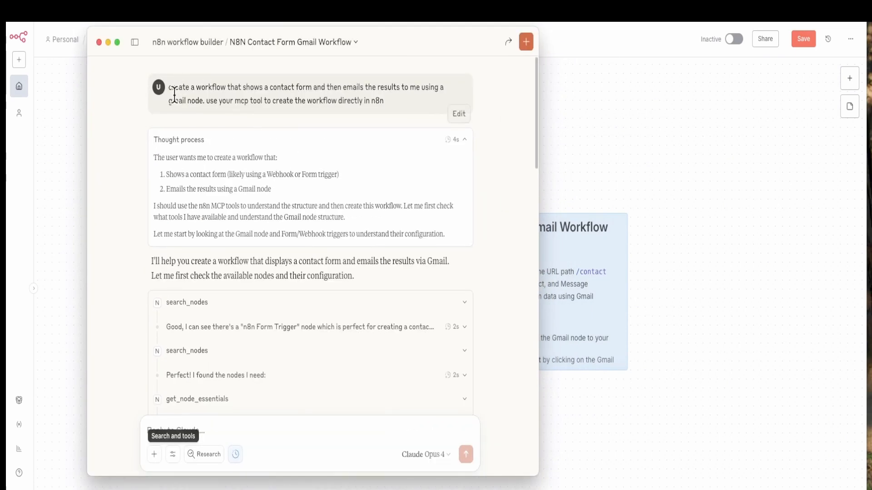
Review the contact form workflow prompt and Claude's tool calls in the chat, collapsing the workflow creation call and the thought process below it.
{"action": "left_click_drag", "start_coordinate": [170, 90], "coordinate": [297, 113]}
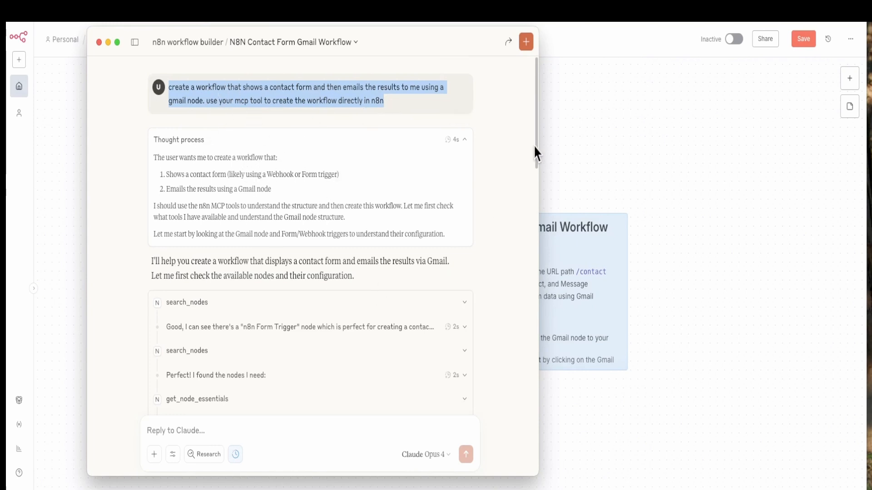
{"action": "scroll", "coordinate": [374, 209], "scroll_direction": "down", "scroll_amount": 10}
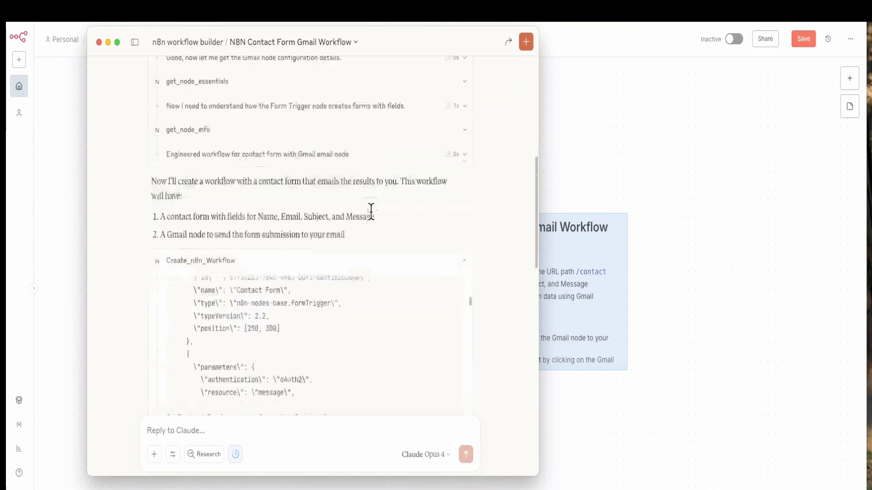
{"action": "scroll", "coordinate": [370, 213], "scroll_direction": "down", "scroll_amount": 4}
{"action": "scroll", "coordinate": [359, 217], "scroll_direction": "up", "scroll_amount": 2}
{"action": "left_click", "coordinate": [464, 260]}
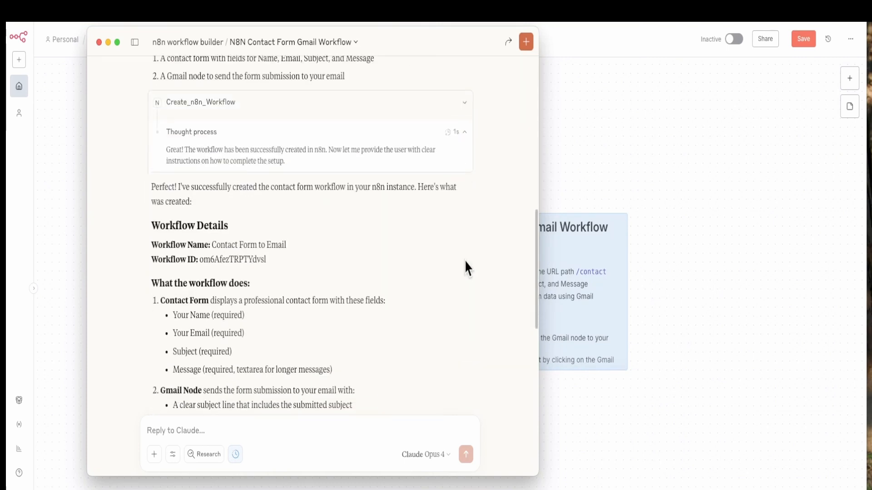
{"action": "scroll", "coordinate": [372, 233], "scroll_direction": "up", "scroll_amount": 4}
{"action": "left_click", "coordinate": [466, 288]}
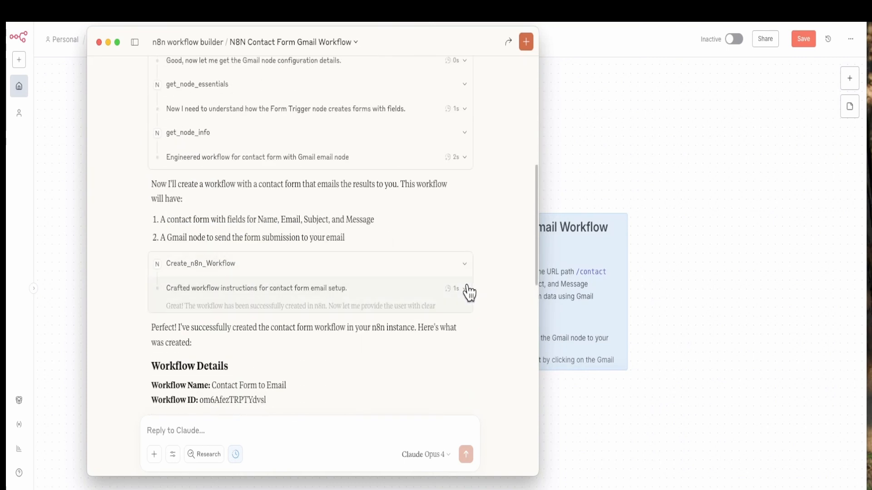
Expand the Create_n8n_Workflow call and examine the workflow JSON in its request.
{"action": "left_click", "coordinate": [466, 268]}
{"action": "scroll", "coordinate": [395, 283], "scroll_direction": "down", "scroll_amount": 2}
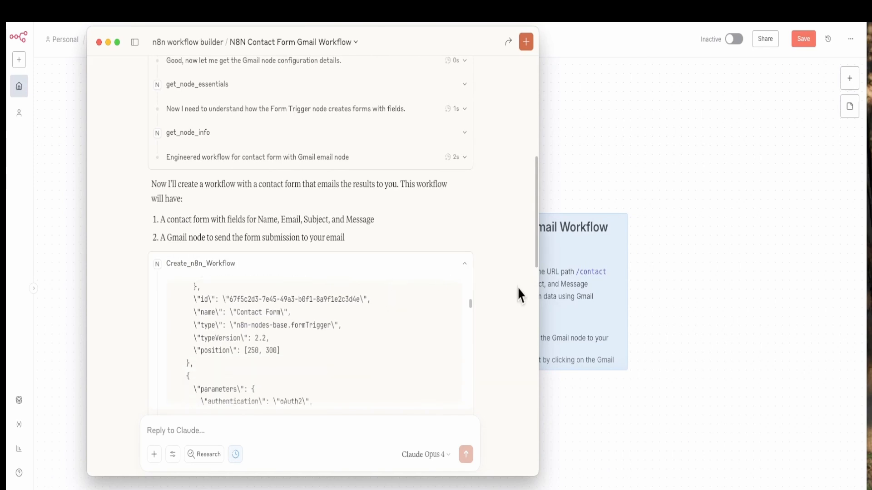
{"action": "scroll", "coordinate": [499, 254], "scroll_direction": "down", "scroll_amount": 3}
{"action": "scroll", "coordinate": [303, 217], "scroll_direction": "down", "scroll_amount": 5}
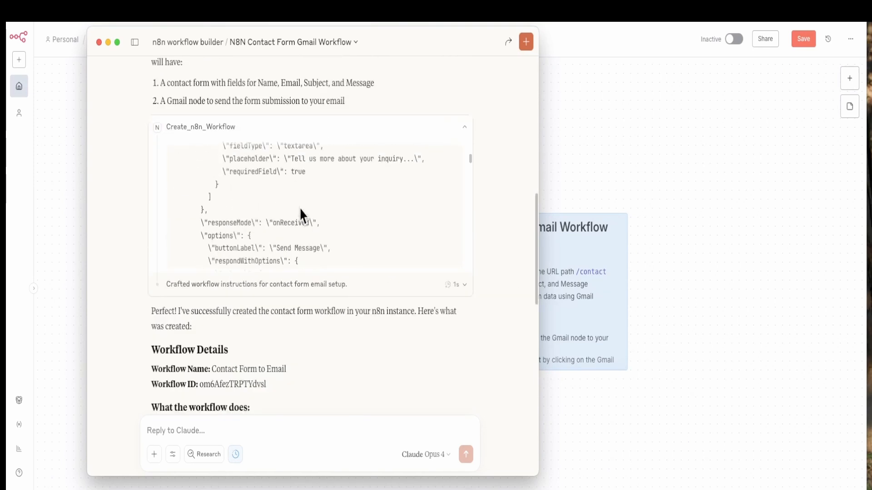
{"action": "scroll", "coordinate": [302, 216], "scroll_direction": "up", "scroll_amount": 3}
{"action": "scroll", "coordinate": [301, 209], "scroll_direction": "up", "scroll_amount": 6}
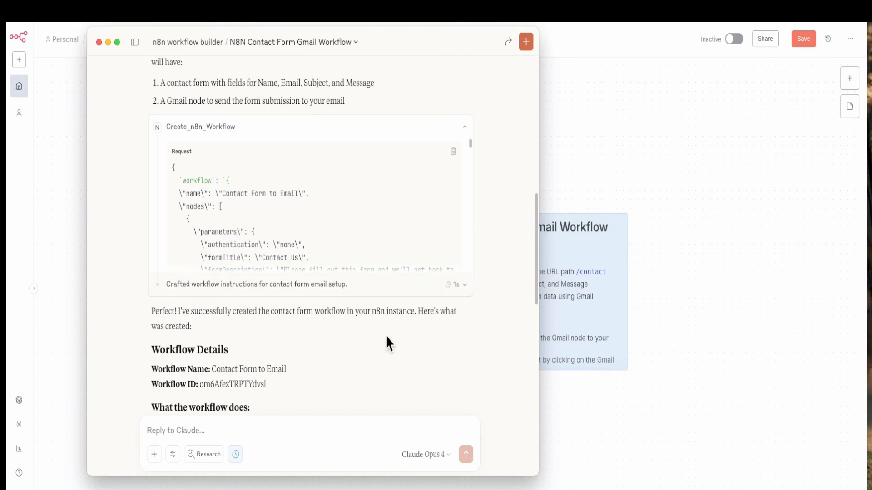
Read Claude's workflow details, setup steps and included features through to the end of the reply.
{"action": "scroll", "coordinate": [386, 336], "scroll_direction": "down", "scroll_amount": 1}
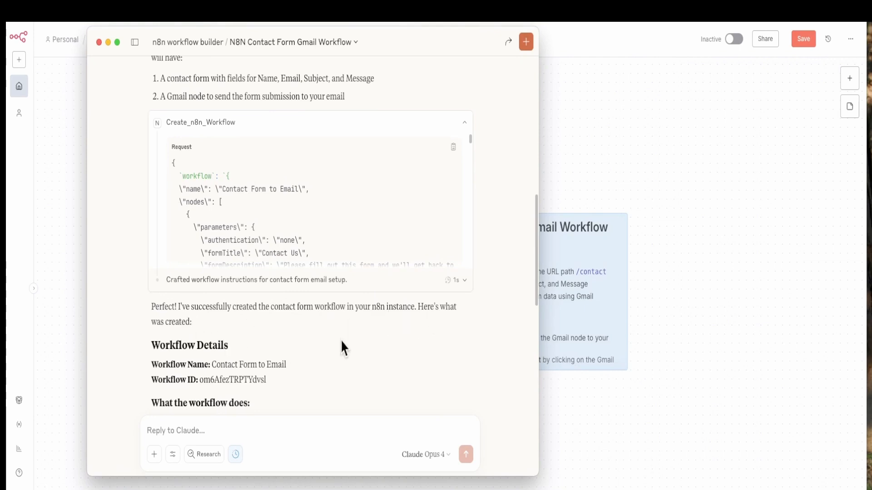
{"action": "scroll", "coordinate": [342, 348], "scroll_direction": "down", "scroll_amount": 5}
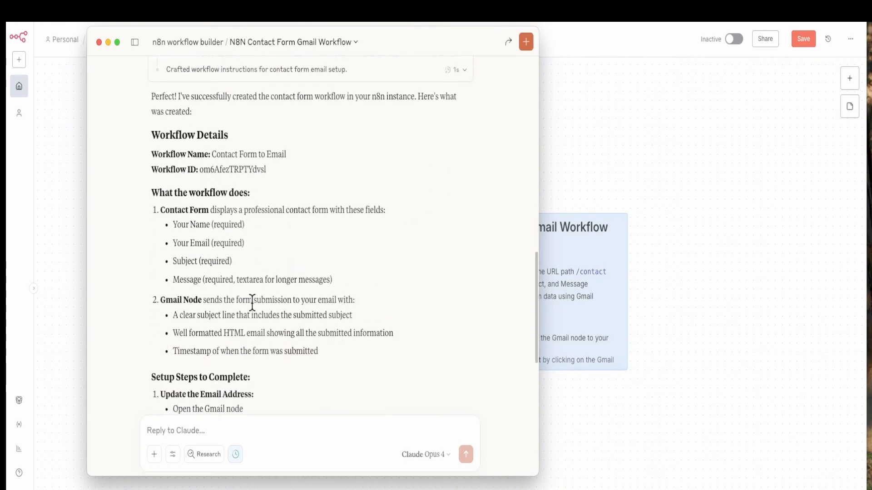
{"action": "scroll", "coordinate": [252, 302], "scroll_direction": "down", "scroll_amount": 7}
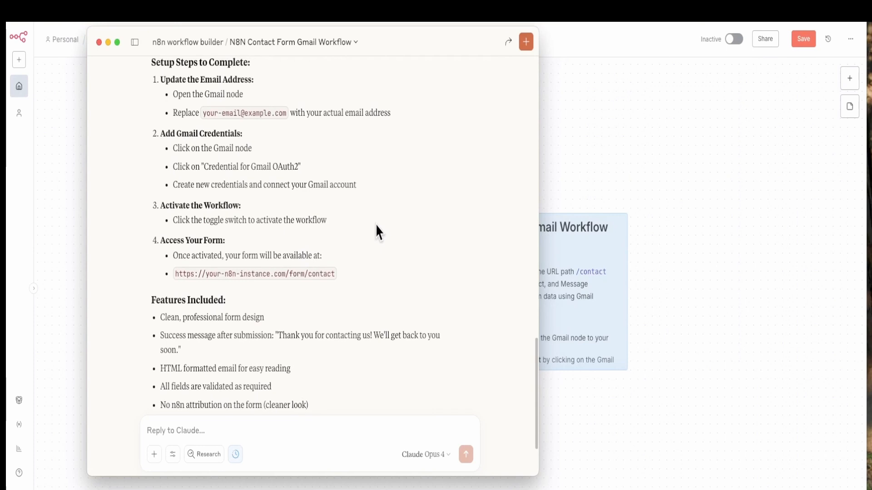
{"action": "scroll", "coordinate": [359, 247], "scroll_direction": "up", "scroll_amount": 2}
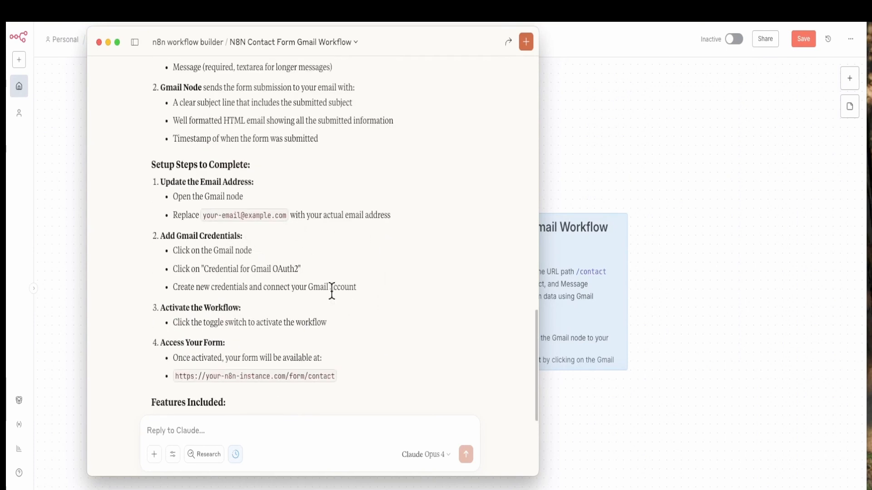
{"action": "scroll", "coordinate": [331, 291], "scroll_direction": "down", "scroll_amount": 4}
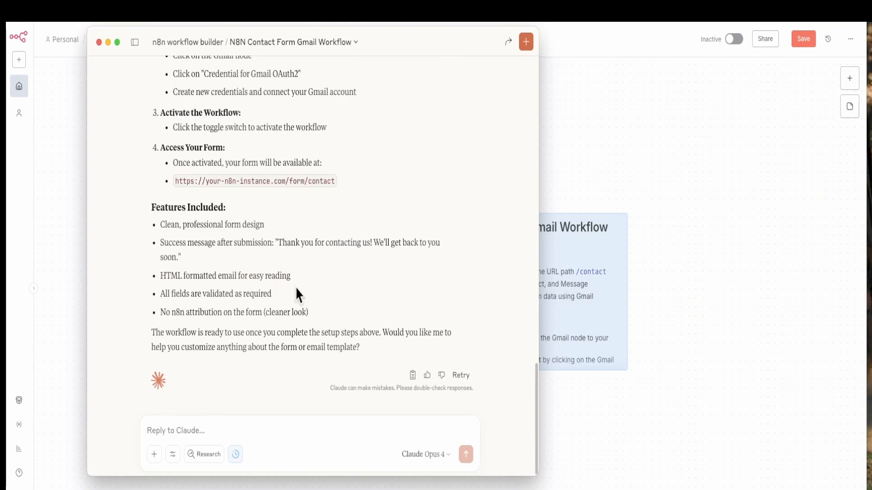
Switch to n8n and inspect the Contact Form node's title, description and form elements.
{"action": "left_click", "coordinate": [562, 152]}
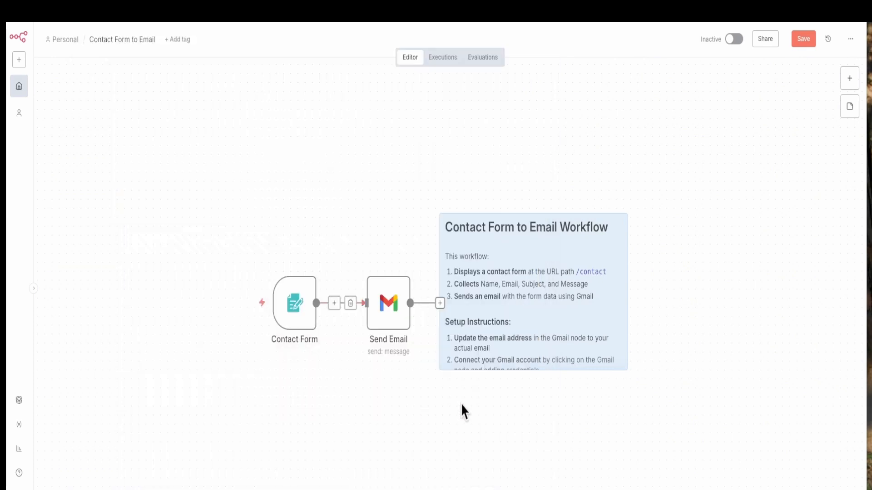
{"action": "double_click", "coordinate": [291, 303]}
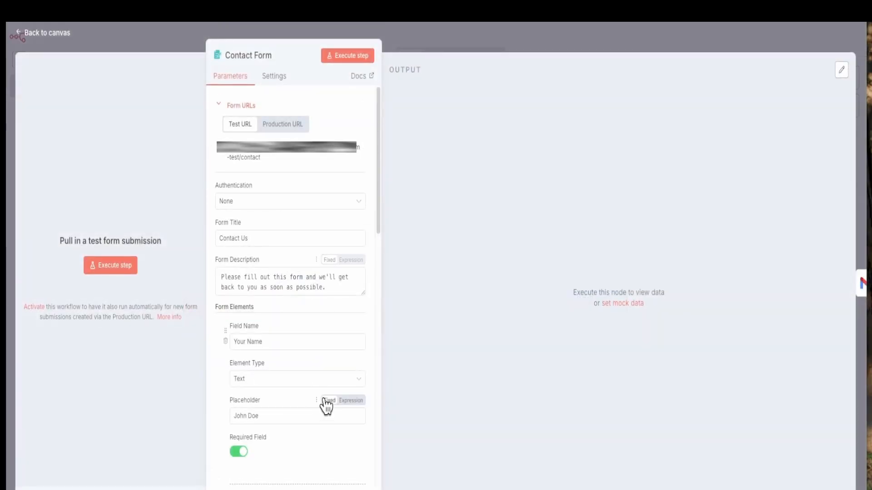
{"action": "scroll", "coordinate": [318, 402], "scroll_direction": "down", "scroll_amount": 3}
{"action": "scroll", "coordinate": [316, 402], "scroll_direction": "down", "scroll_amount": 5}
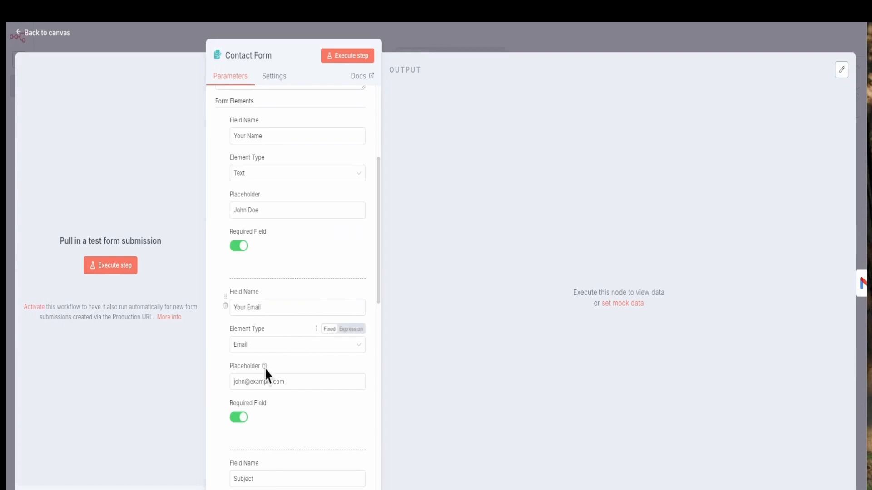
{"action": "left_click", "coordinate": [459, 31]}
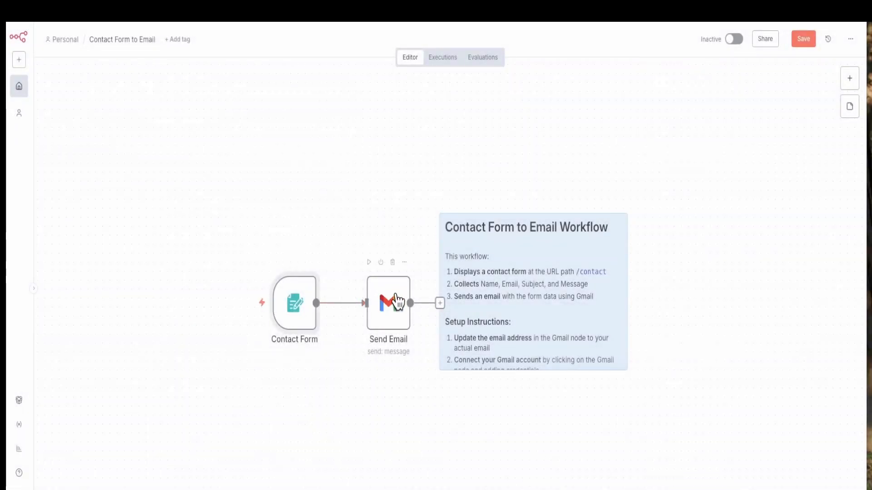
Inspect the Send Email node's Gmail credential, recipient, subject and message template, and return to the canvas.
{"action": "left_click", "coordinate": [393, 306]}
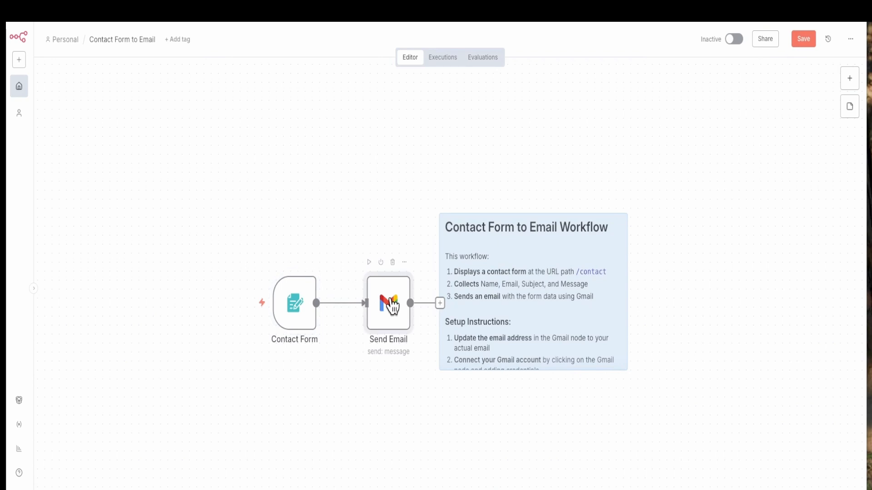
{"action": "double_click", "coordinate": [389, 307]}
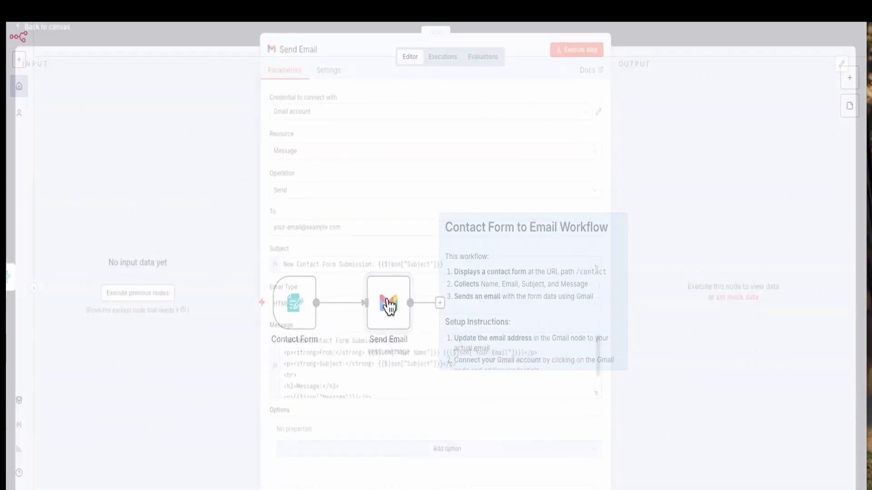
{"action": "scroll", "coordinate": [536, 371], "scroll_direction": "down", "scroll_amount": 3}
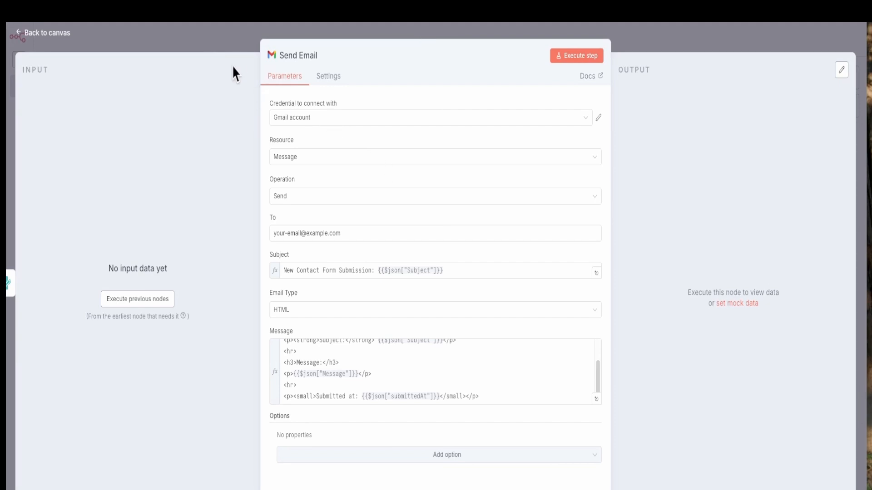
{"action": "left_click", "coordinate": [217, 48]}
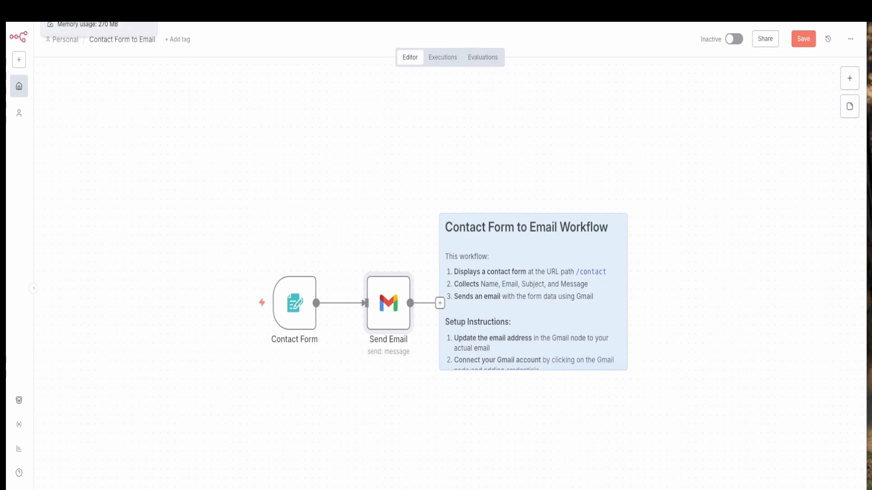
Switch to the _CreateWorkFlowMCP workflow and compare the MCP Server Trigger node's production and test URLs.
{"action": "left_click", "coordinate": [109, 10]}
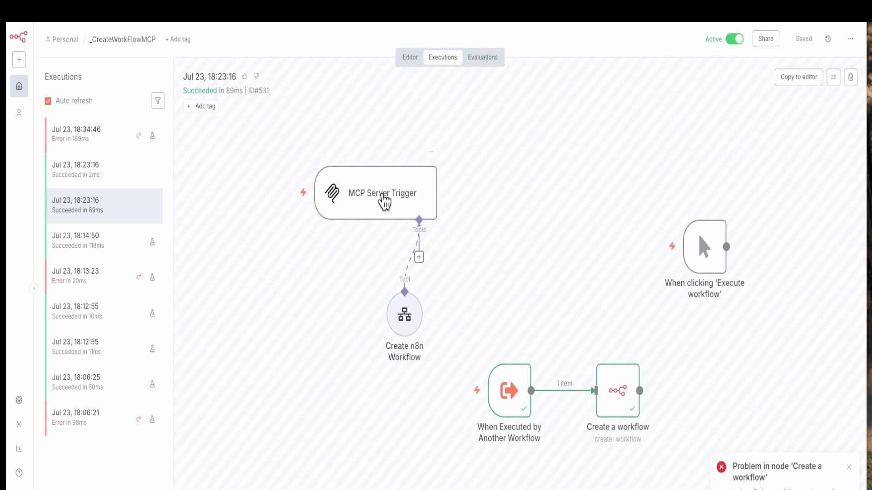
{"action": "double_click", "coordinate": [376, 198]}
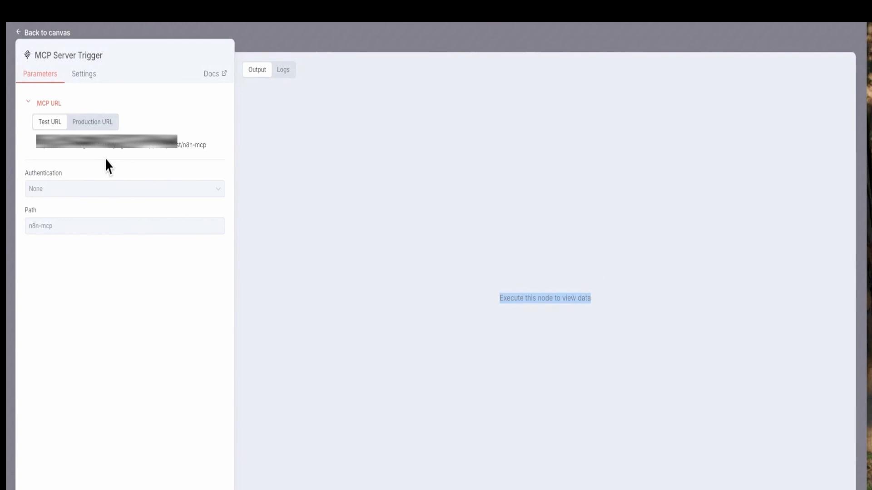
{"action": "left_click", "coordinate": [107, 128]}
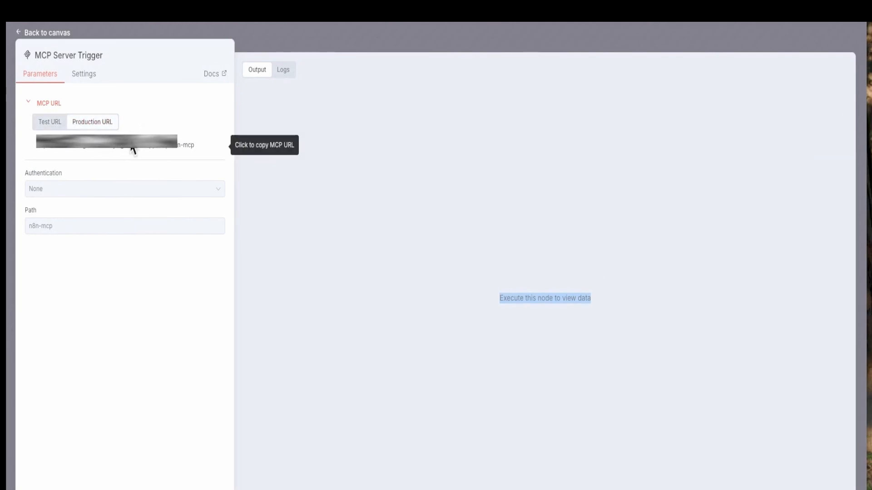
{"action": "left_click", "coordinate": [49, 122]}
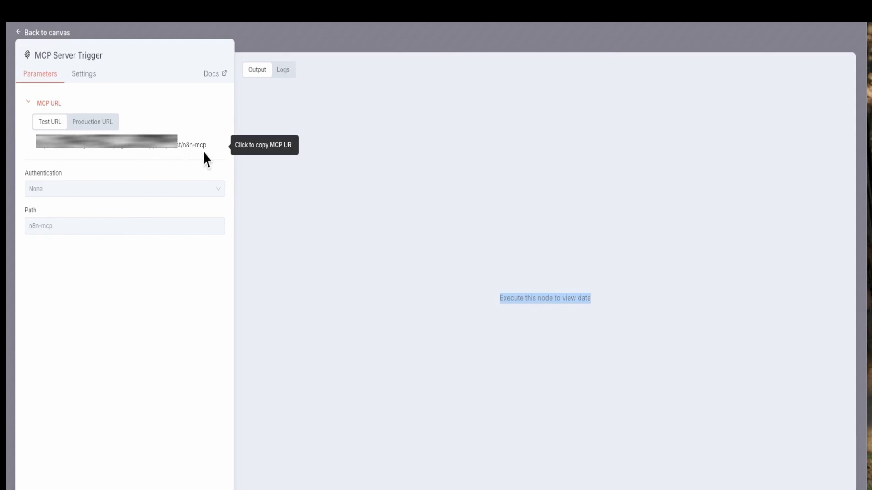
{"action": "left_click", "coordinate": [350, 52]}
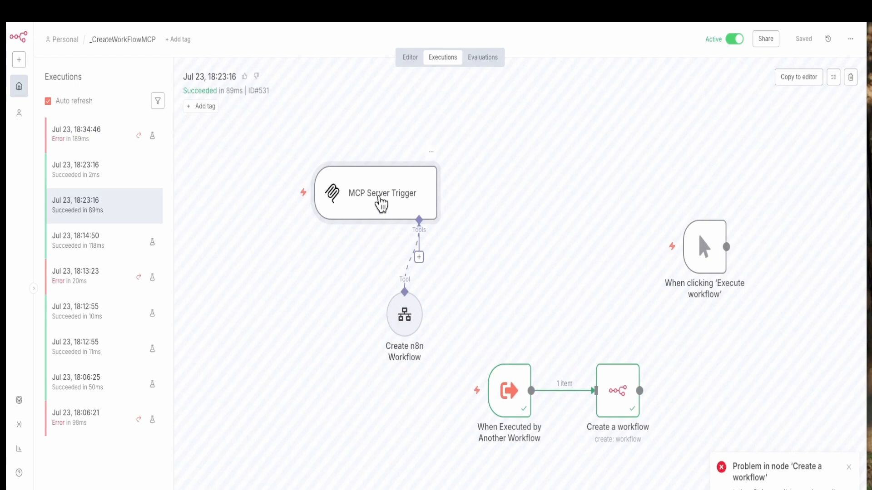
Check the MCP Server Trigger node's production MCP URL again, and return to the execution canvas.
{"action": "double_click", "coordinate": [379, 199]}
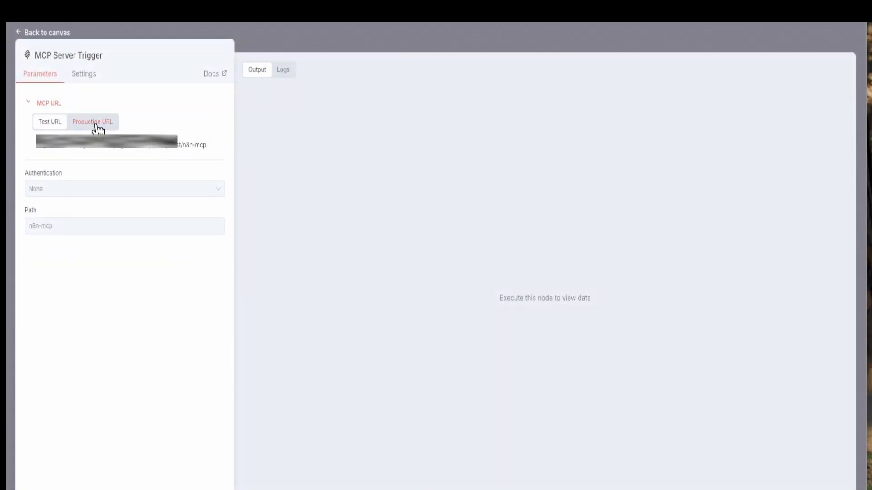
{"action": "left_click", "coordinate": [97, 126]}
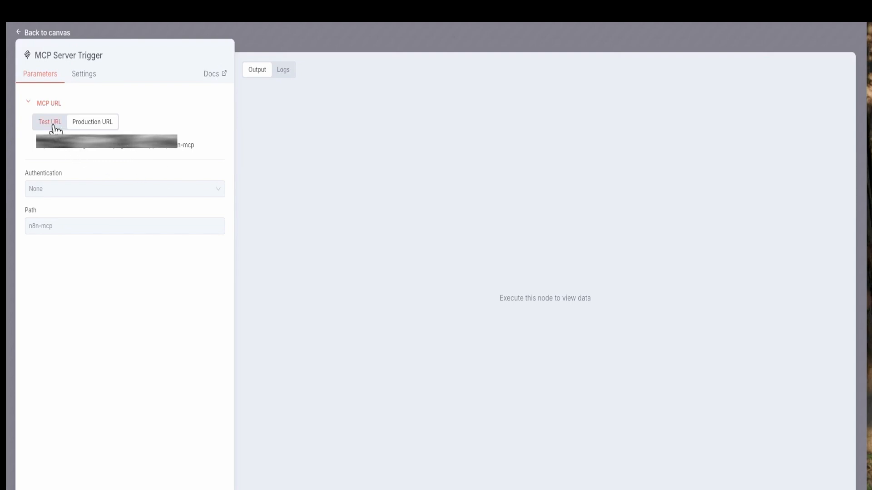
{"action": "left_click", "coordinate": [388, 53]}
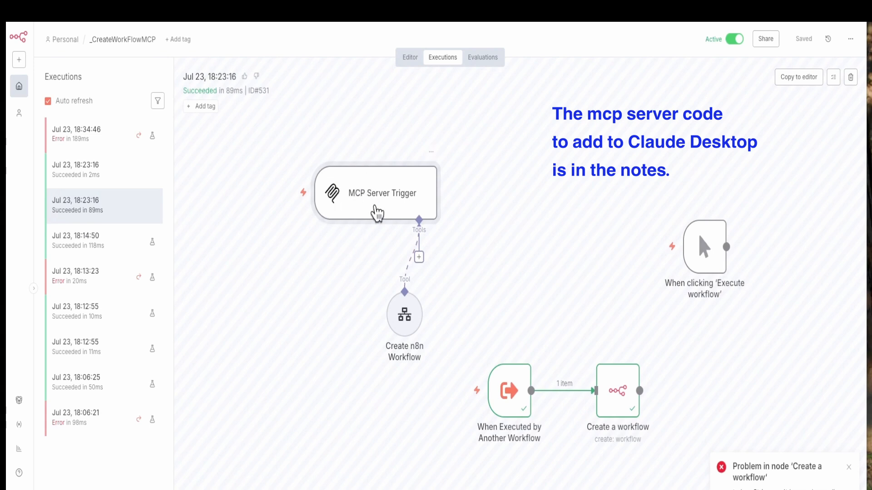
{"action": "double_click", "coordinate": [376, 197]}
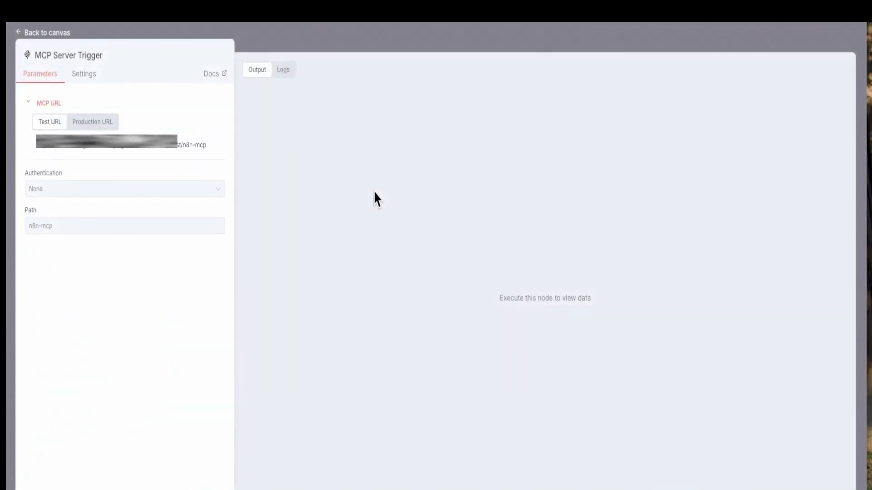
{"action": "left_click", "coordinate": [386, 45]}
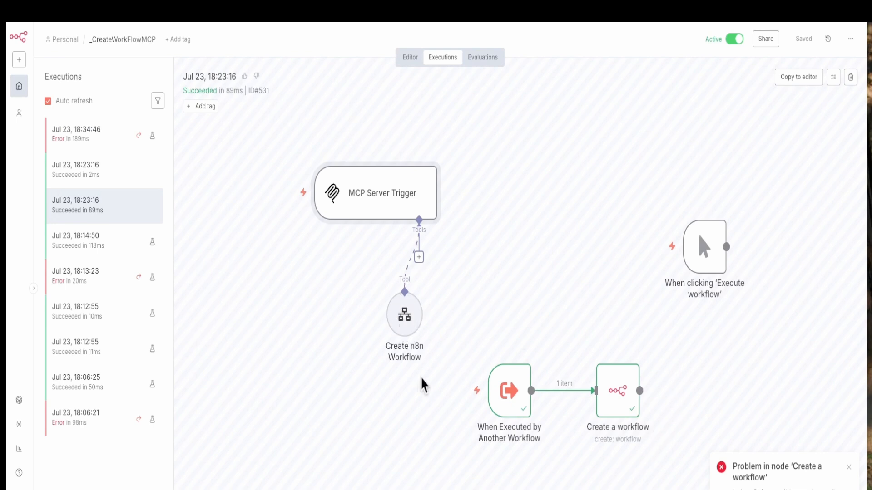
Examine the Create n8n Workflow tool's description, target workflow and model-defined workflow input.
{"action": "double_click", "coordinate": [403, 313]}
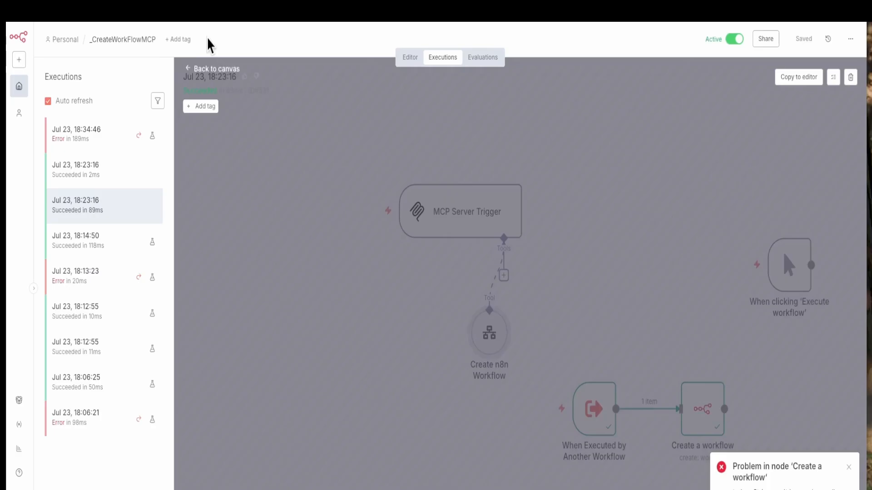
{"action": "left_click", "coordinate": [210, 45]}
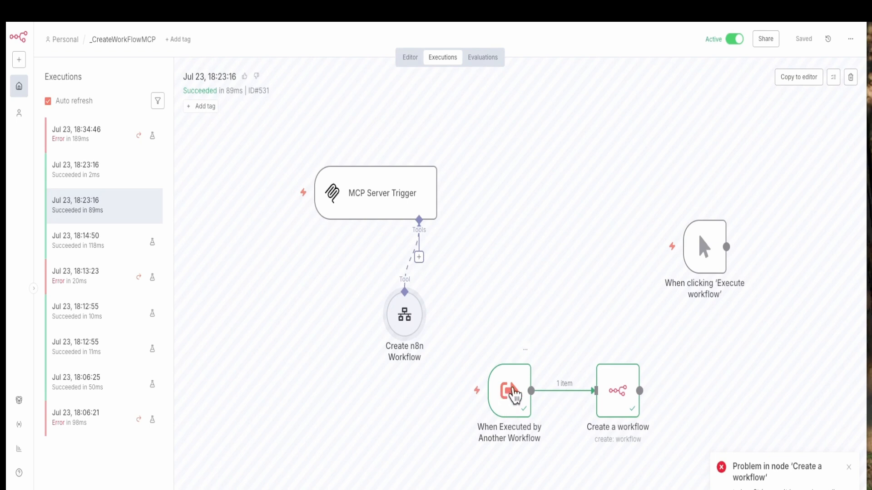
Examine the JSON output of the When Executed by Another Workflow trigger and the parameters of the Create a workflow node.
{"action": "double_click", "coordinate": [507, 394]}
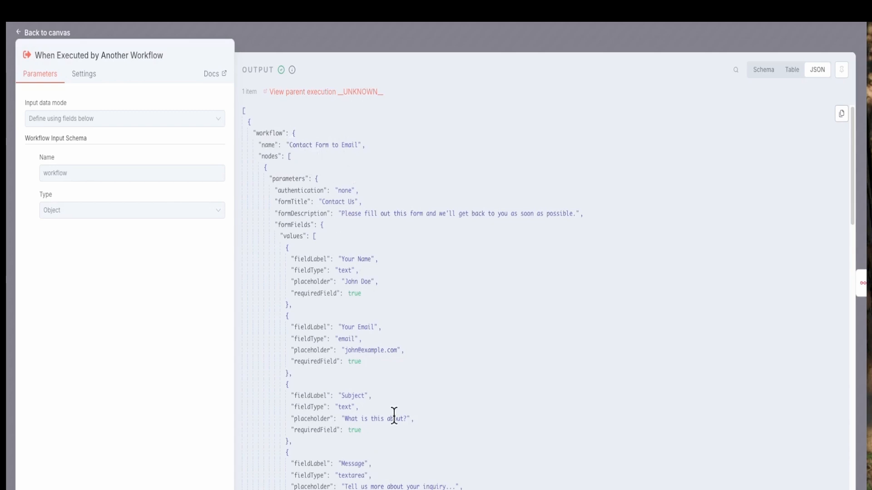
{"action": "left_click", "coordinate": [389, 47]}
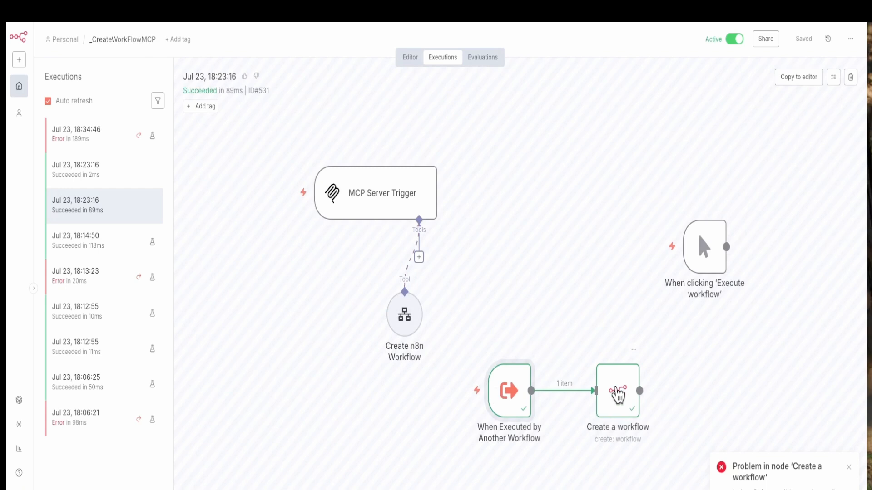
{"action": "double_click", "coordinate": [619, 394]}
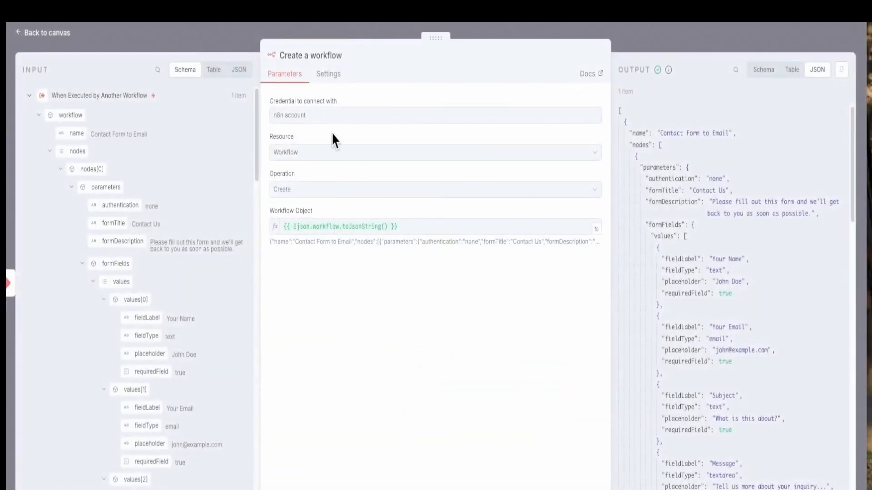